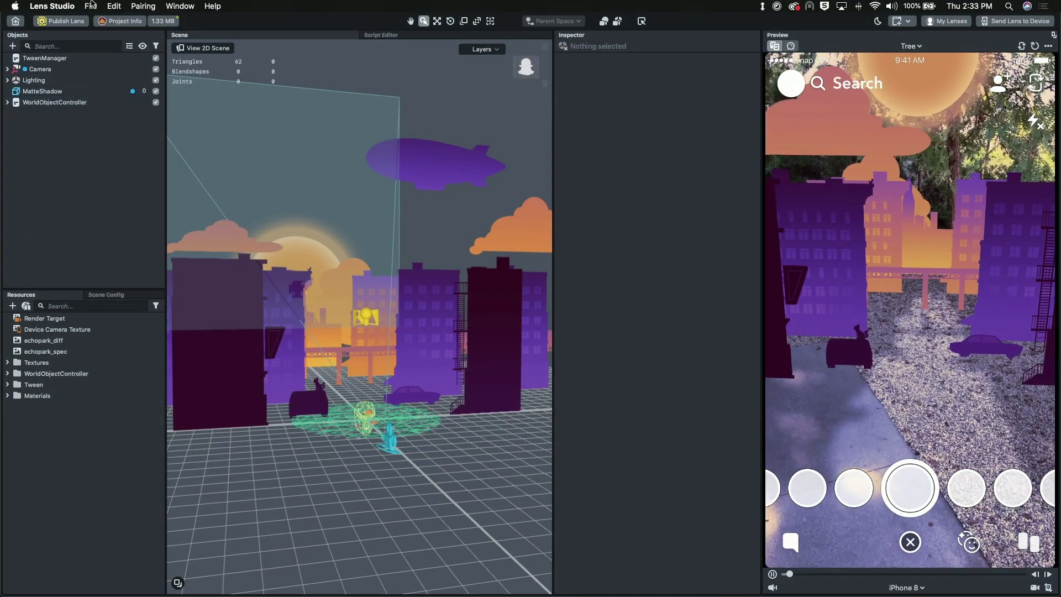
Create a new project from the Particles template.
{"action": "left_click", "coordinate": [91, 5]}
{"action": "mouse_move", "coordinate": [182, 29]}
{"action": "mouse_move", "coordinate": [257, 44]}
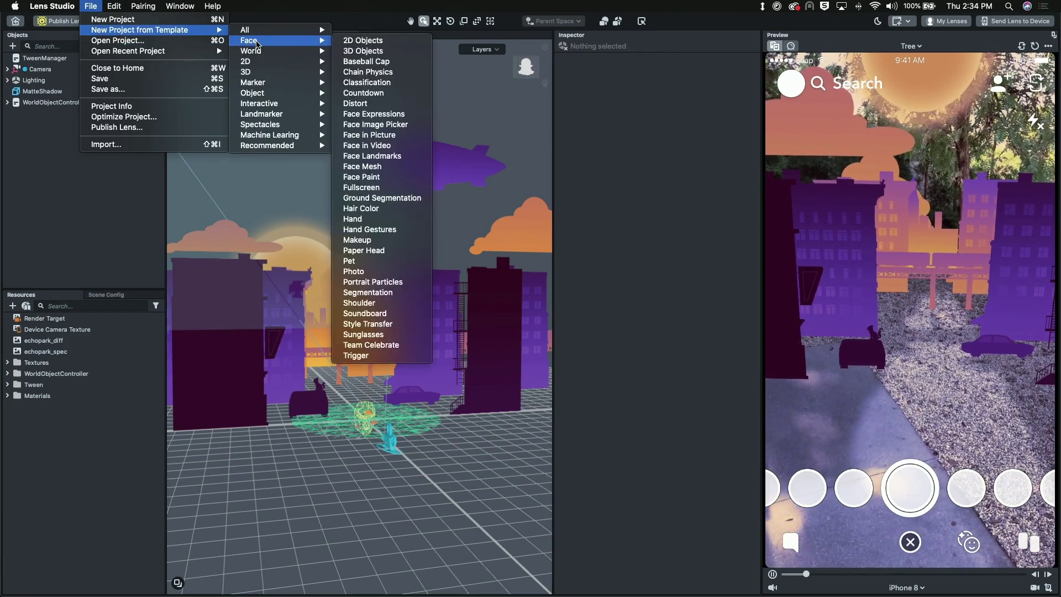
{"action": "left_click", "coordinate": [381, 229]}
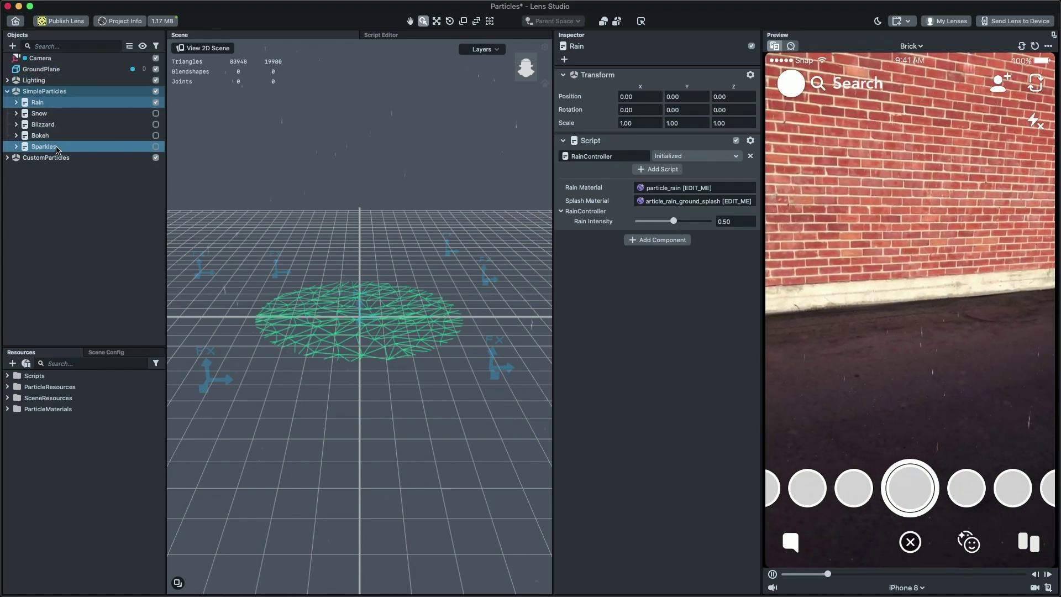
Preview the Smoke_Lighting and Fountain effects under CustomParticles one at a time, leaving only Smoke_Lighting enabled of the two.
{"action": "left_click", "coordinate": [7, 158]}
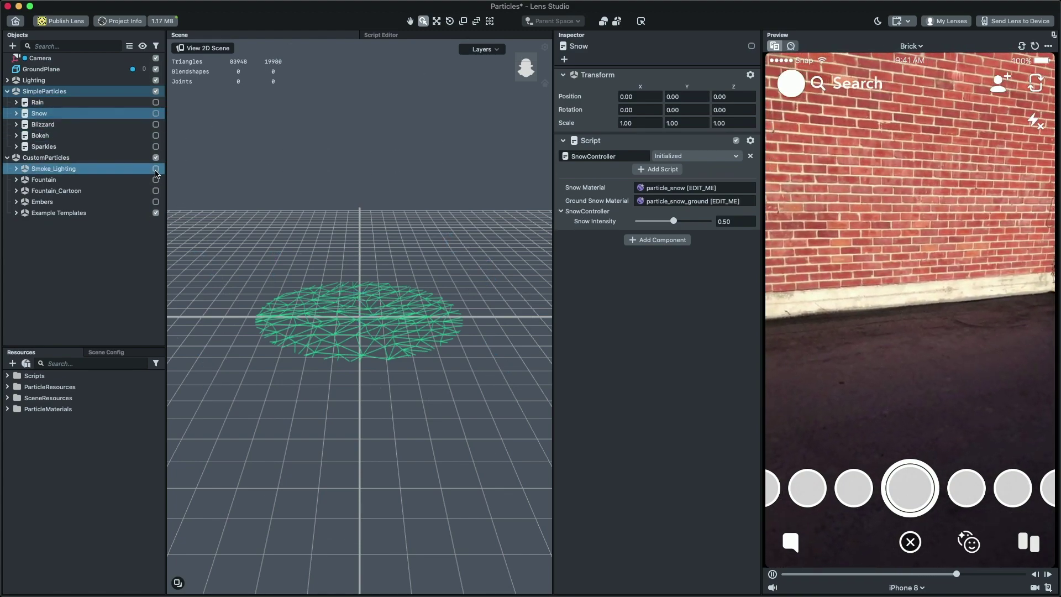
{"action": "left_click", "coordinate": [155, 172]}
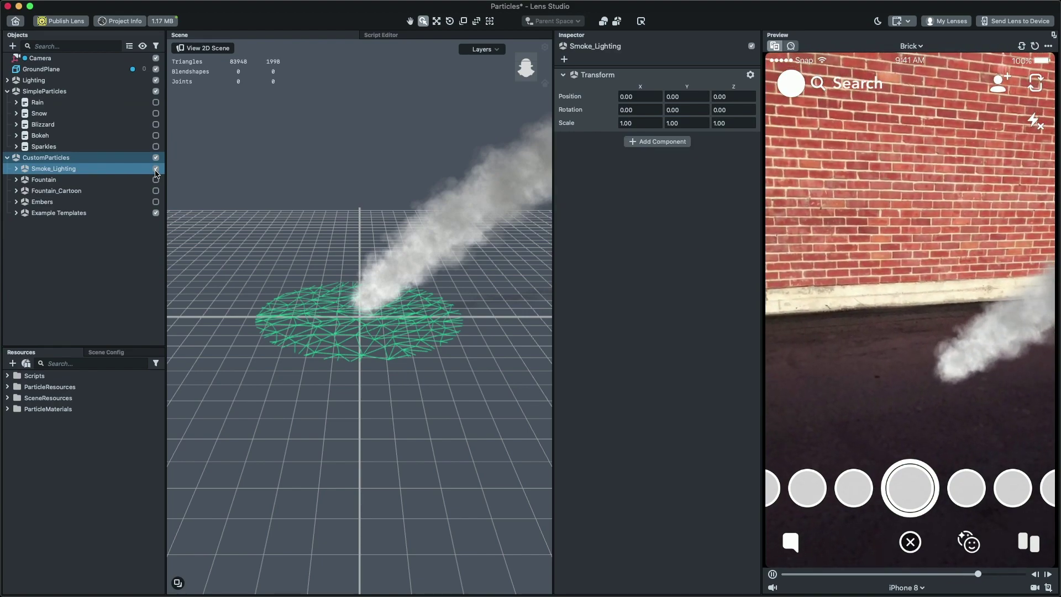
{"action": "left_click", "coordinate": [156, 171]}
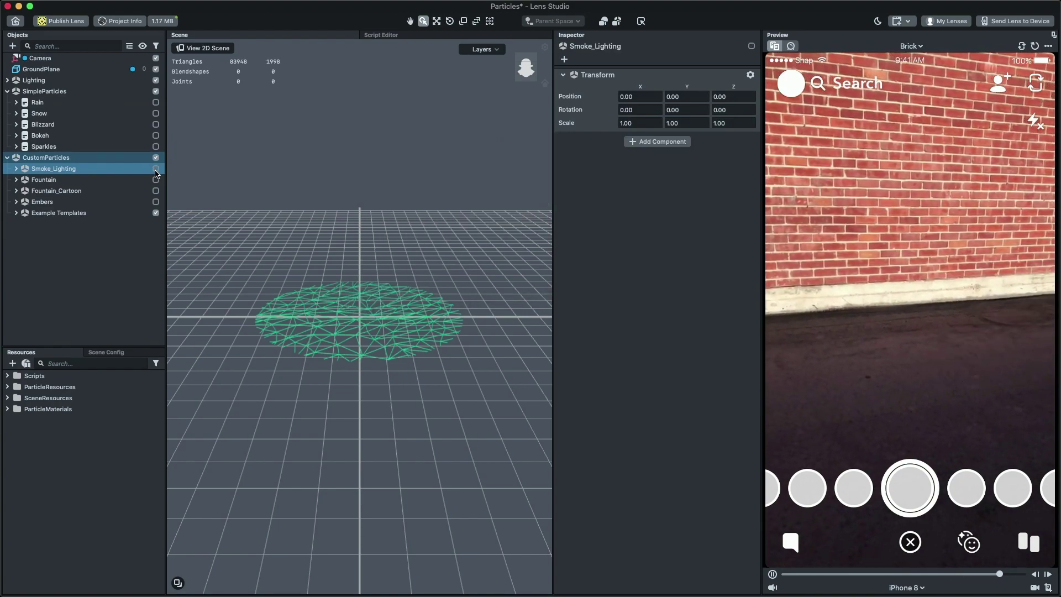
{"action": "left_click", "coordinate": [156, 179]}
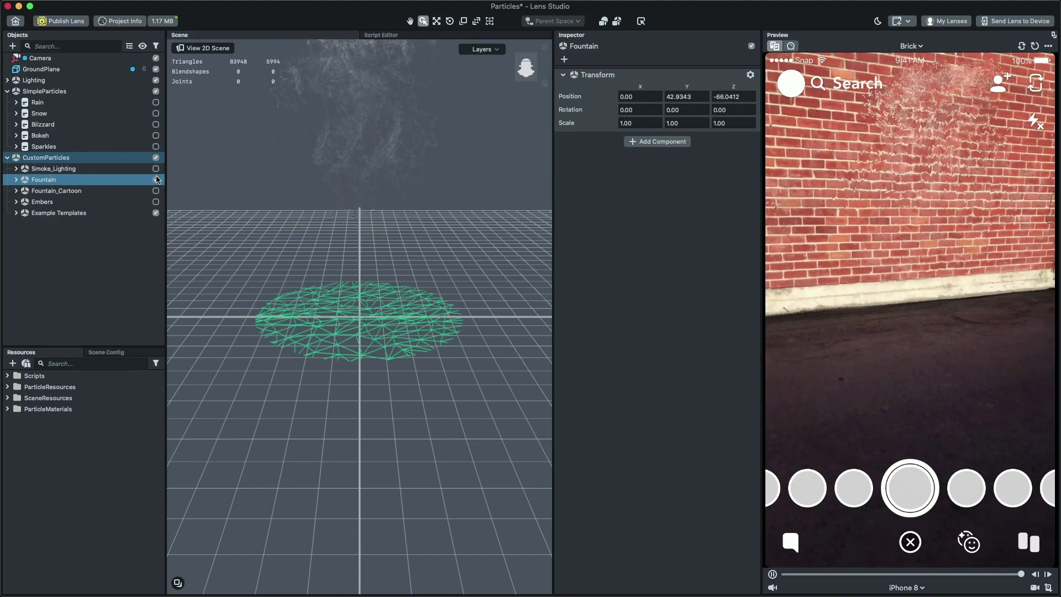
{"action": "left_click", "coordinate": [156, 179]}
{"action": "left_click", "coordinate": [156, 169]}
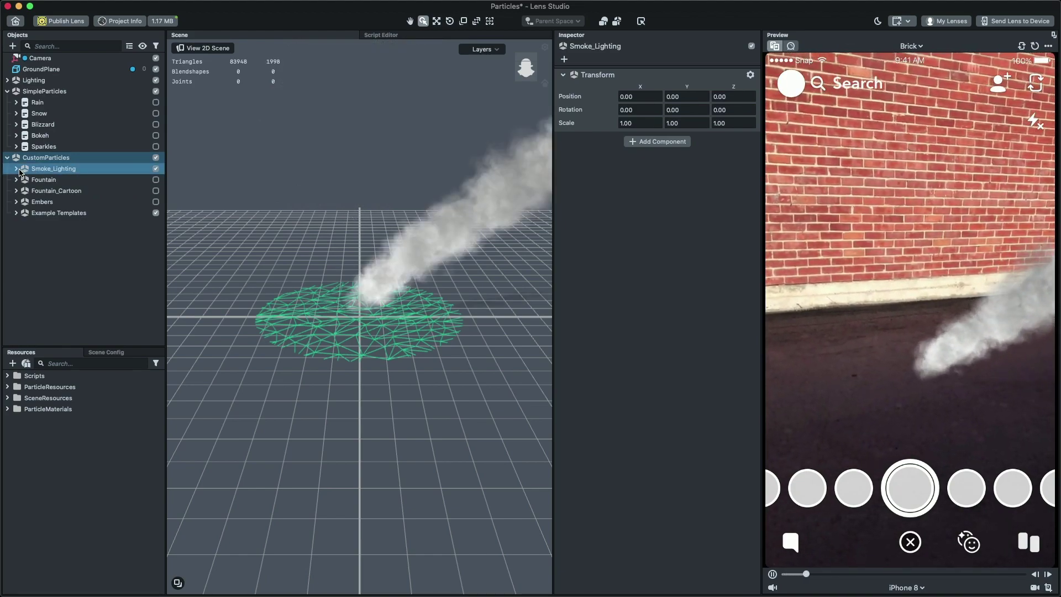
Open the smoke material used by the Smoke_Lighting particle preset and examine its spawn, texture, noise, velocity and scale settings.
{"action": "left_click", "coordinate": [64, 182]}
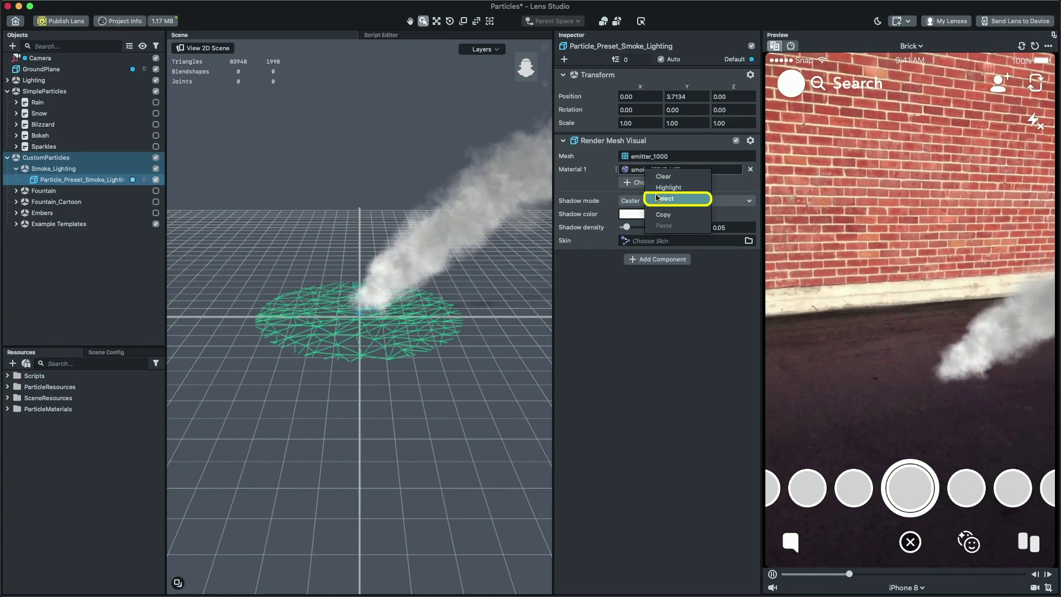
{"action": "left_click", "coordinate": [657, 198]}
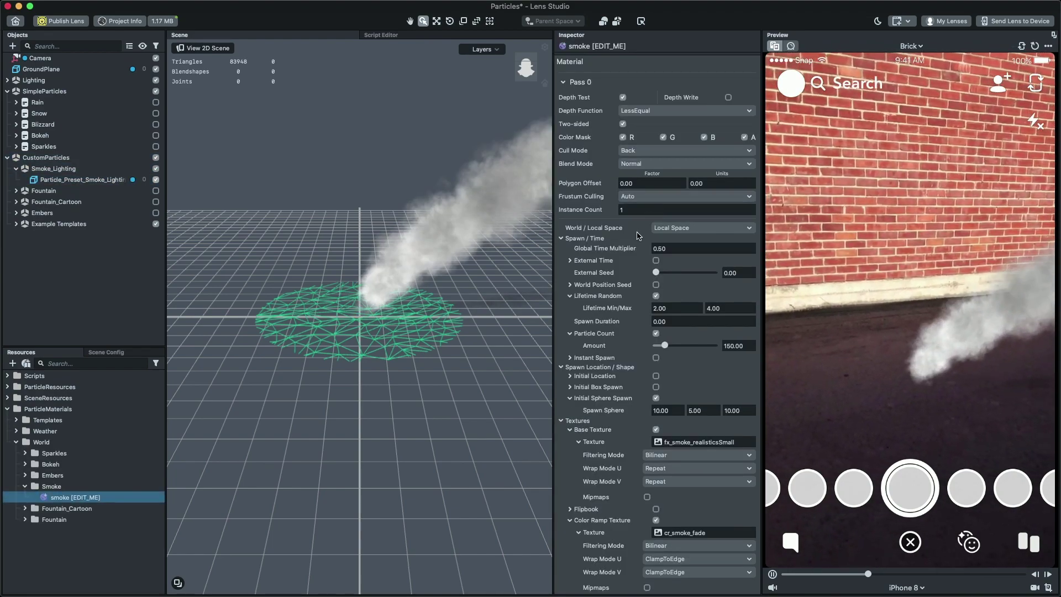
{"action": "scroll", "coordinate": [635, 240], "scroll_direction": "down", "scroll_amount": 10}
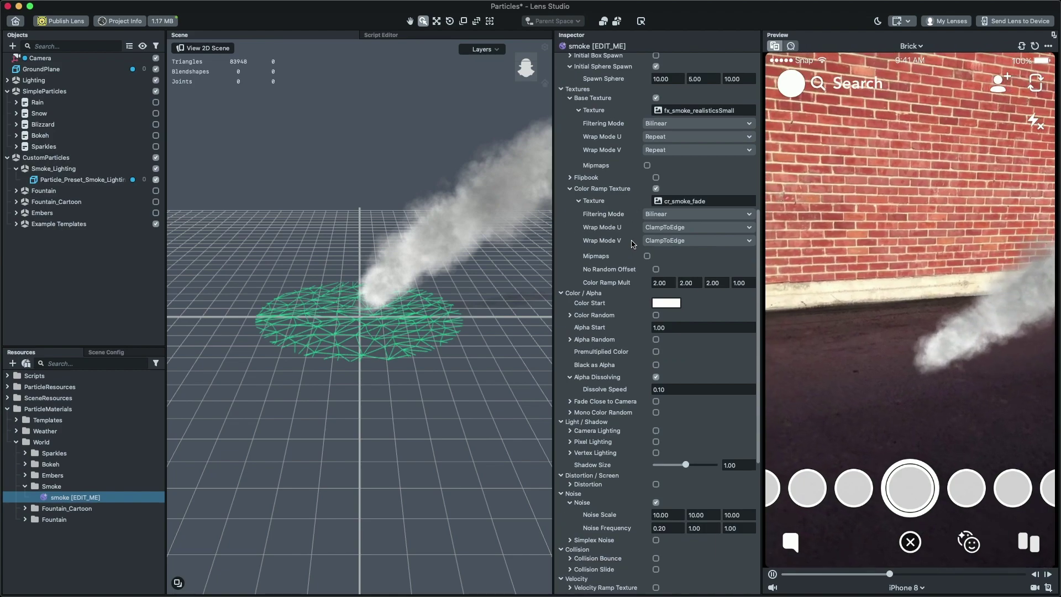
{"action": "scroll", "coordinate": [634, 243], "scroll_direction": "down", "scroll_amount": 8}
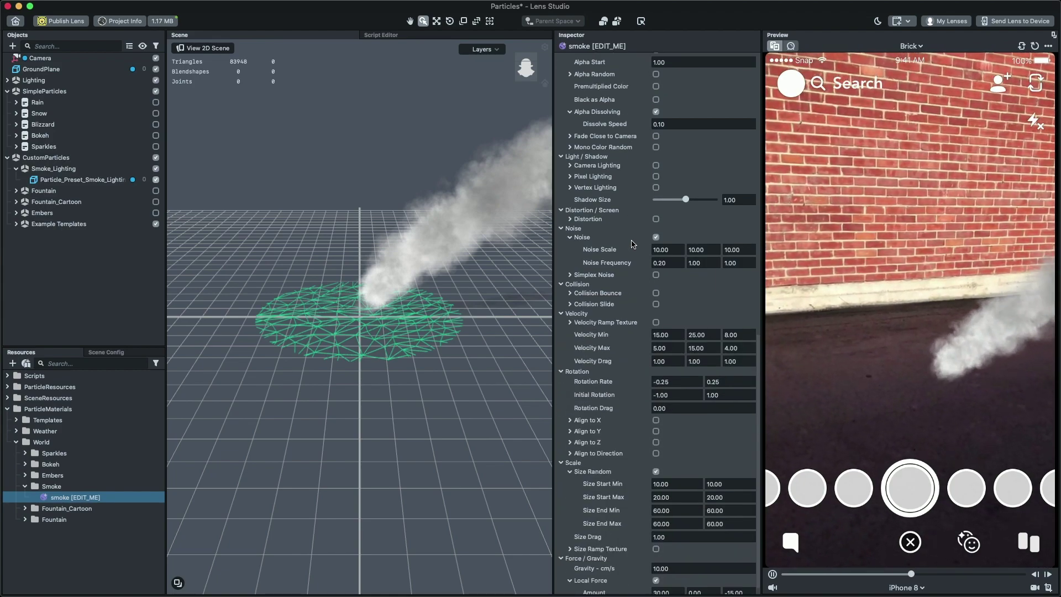
{"action": "scroll", "coordinate": [634, 244], "scroll_direction": "up", "scroll_amount": 14}
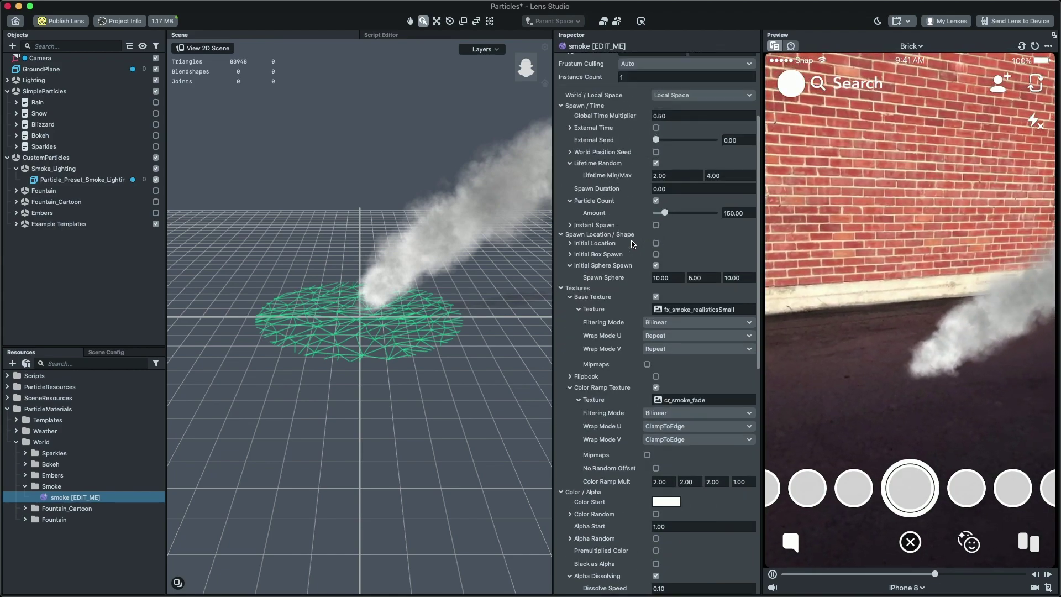
{"action": "scroll", "coordinate": [633, 244], "scroll_direction": "up", "scroll_amount": 2}
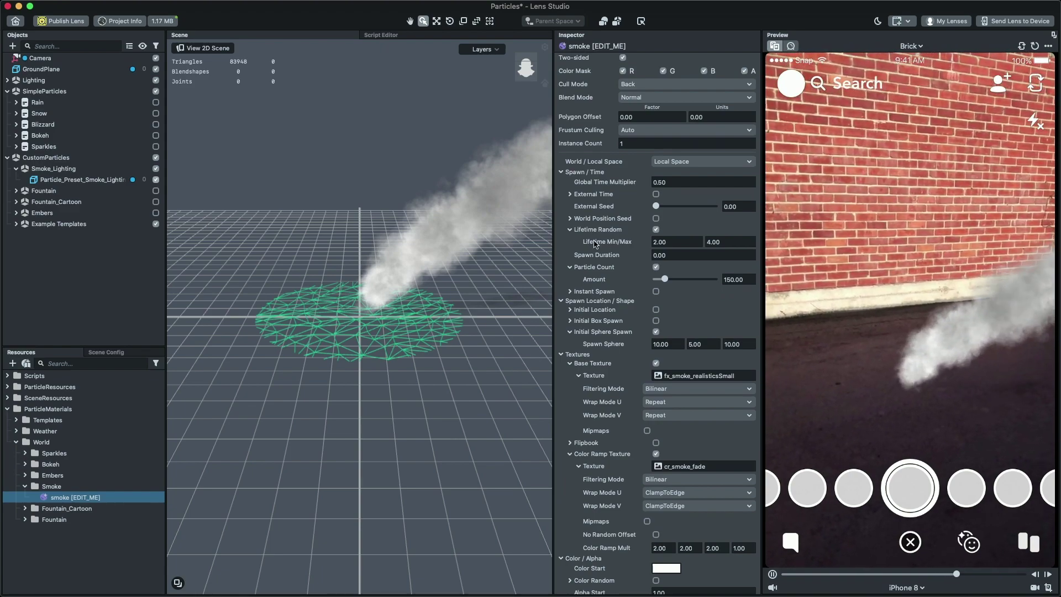
Return to the recent OrangeCity project.
{"action": "left_click", "coordinate": [91, 6]}
{"action": "mouse_move", "coordinate": [166, 50]}
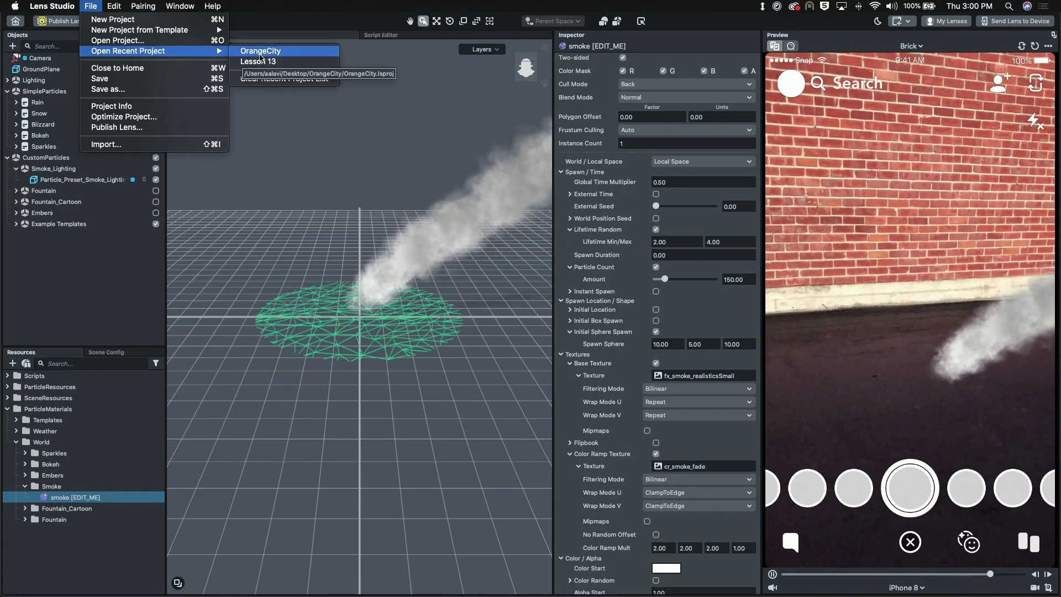
{"action": "left_click", "coordinate": [259, 52]}
{"action": "left_click", "coordinate": [510, 310]}
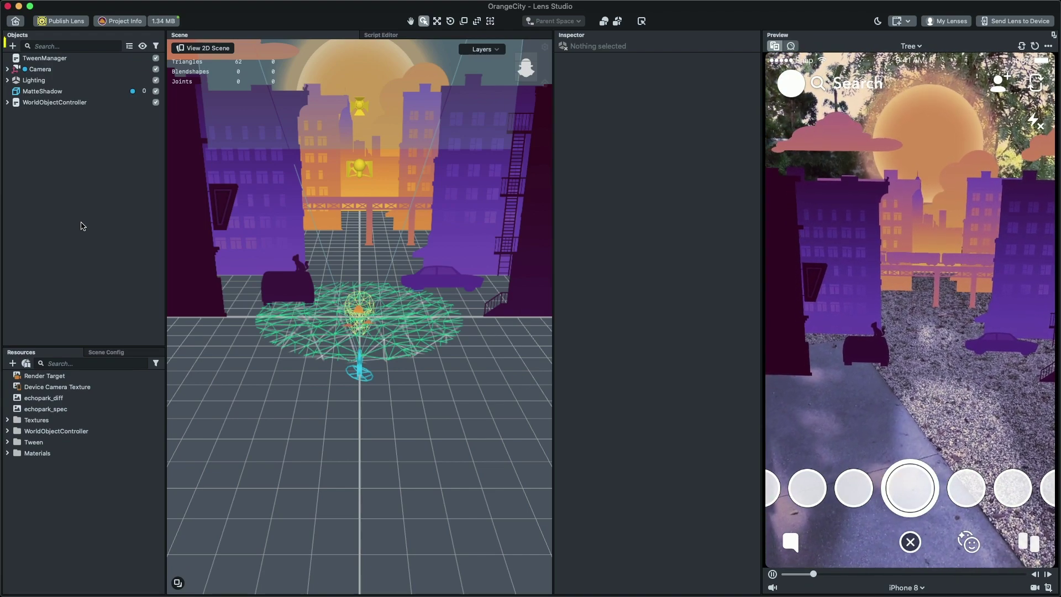
Add a Particles object to the scene and scale it up uniformly to about 9.66.
{"action": "left_click", "coordinate": [12, 46]}
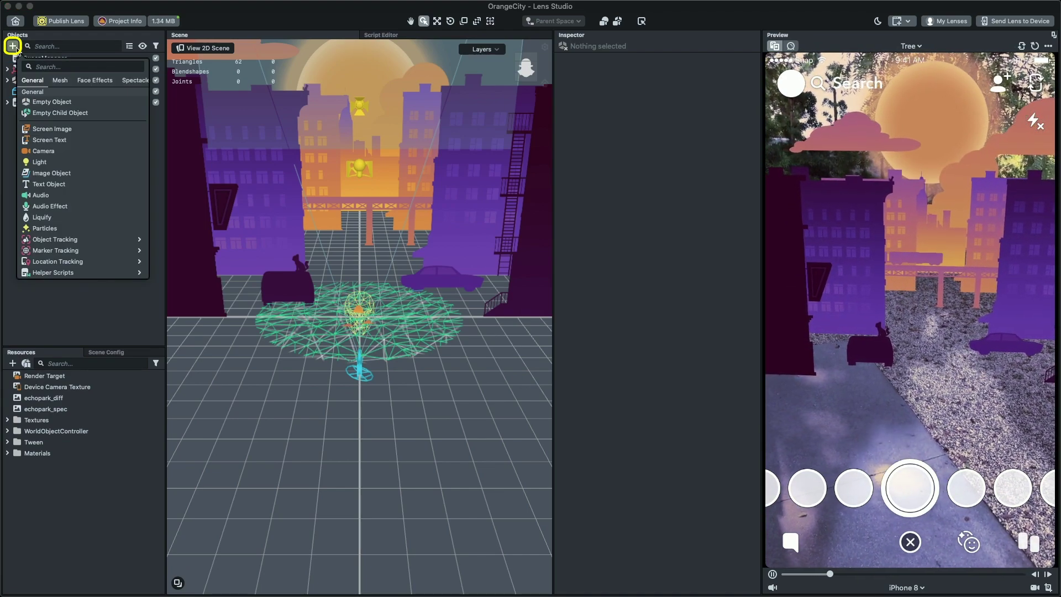
{"action": "type", "text": "part"}
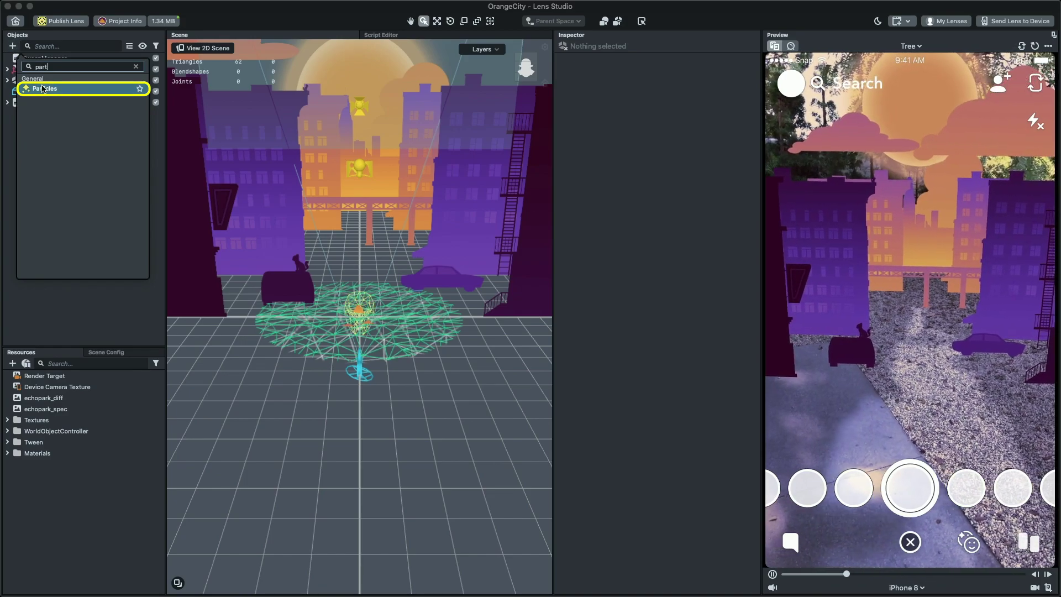
{"action": "left_click", "coordinate": [43, 88]}
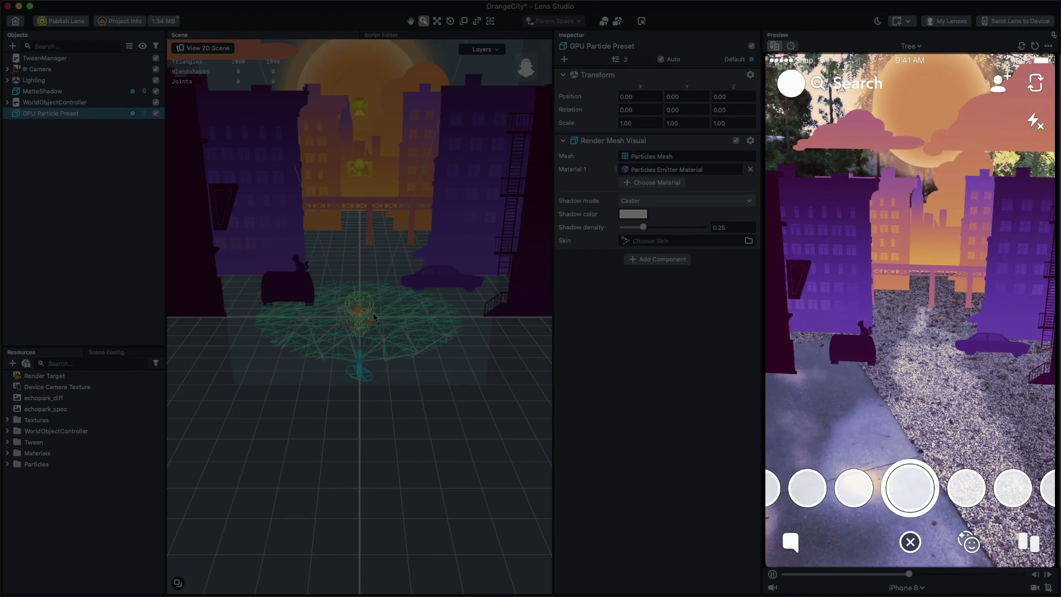
{"action": "key", "text": "r"}
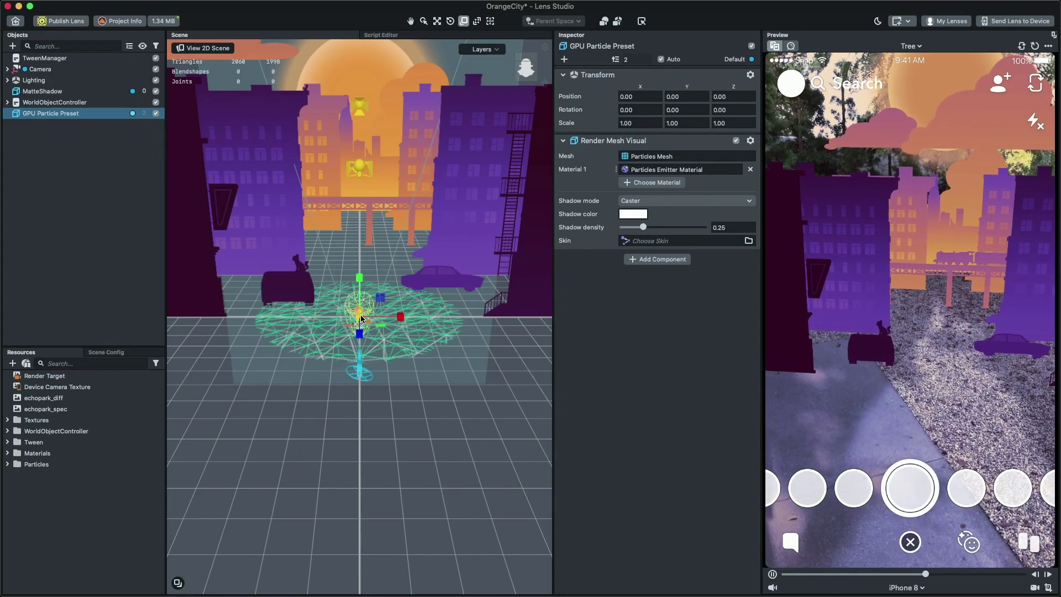
{"action": "left_click_drag", "start_coordinate": [360, 319], "coordinate": [495, 311]}
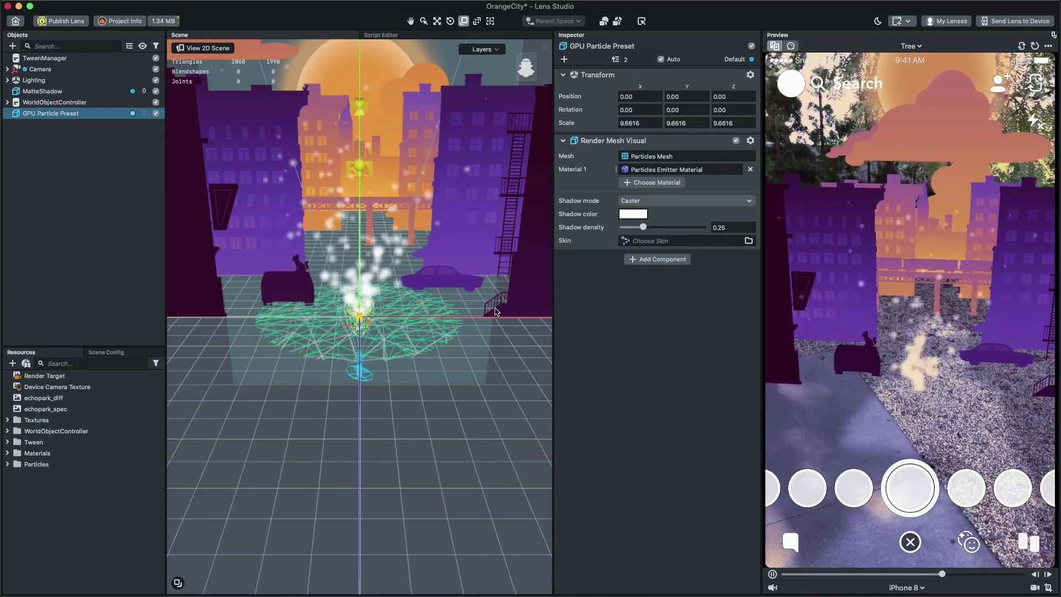
Open the Particles Emitter Material from the Particles resource folder and review its settings.
{"action": "left_click", "coordinate": [37, 466]}
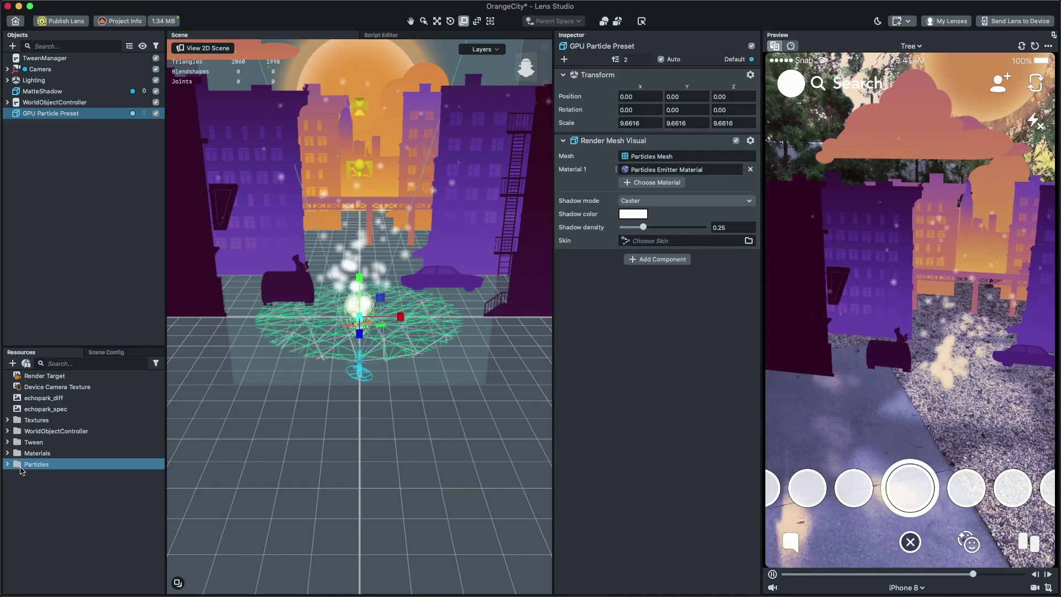
{"action": "left_click", "coordinate": [7, 464]}
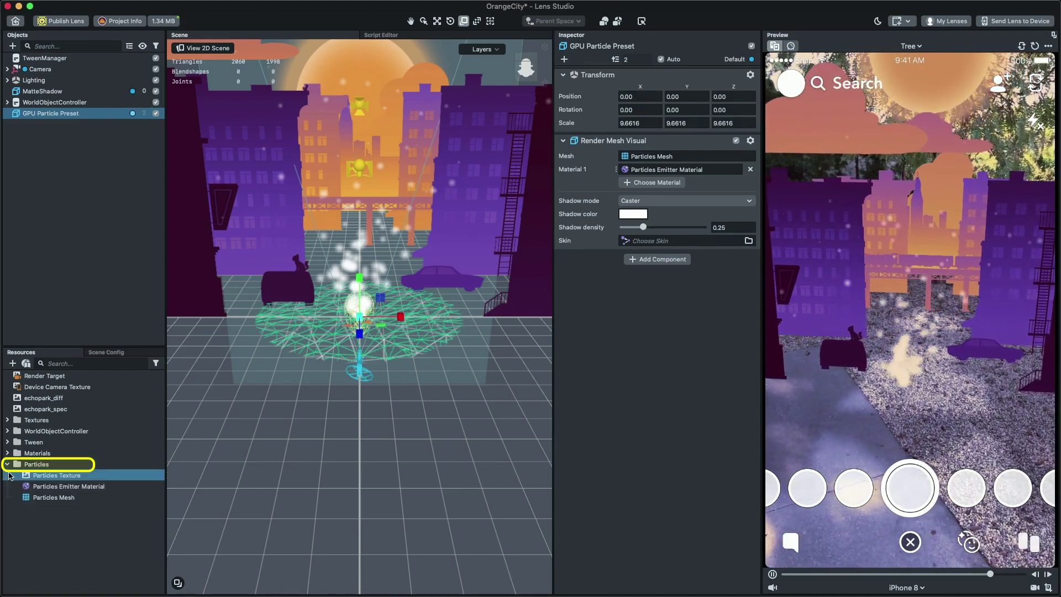
{"action": "left_click", "coordinate": [78, 487]}
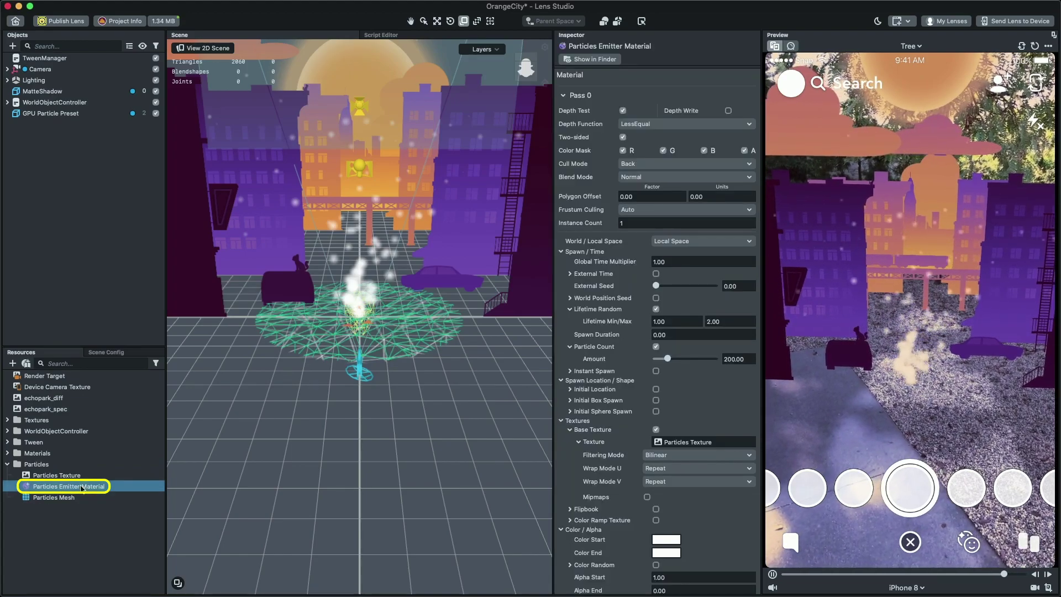
{"action": "scroll", "coordinate": [606, 417], "scroll_direction": "down", "scroll_amount": 15}
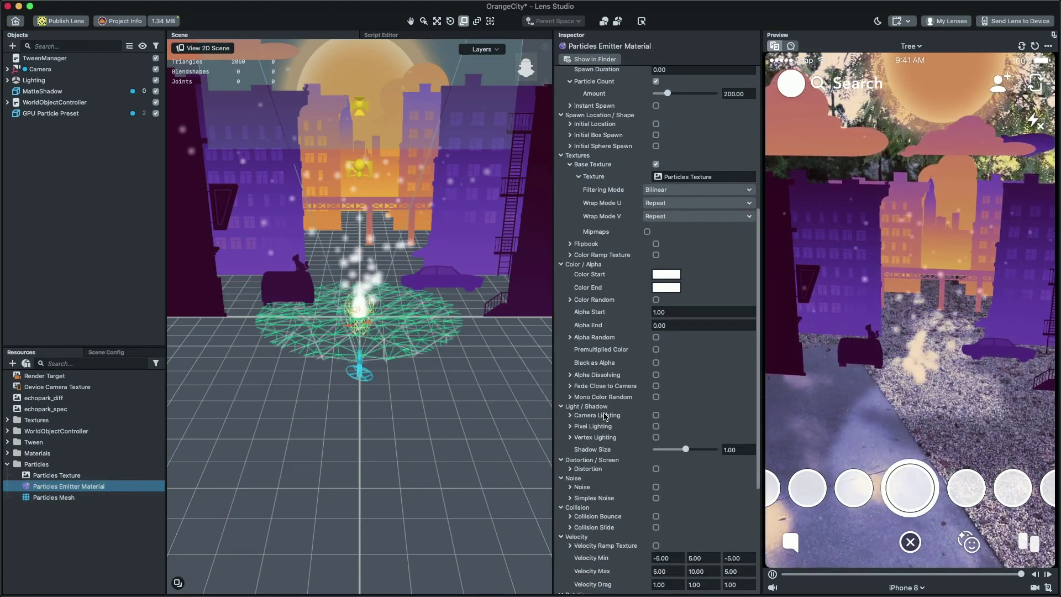
{"action": "scroll", "coordinate": [605, 417], "scroll_direction": "up", "scroll_amount": 12}
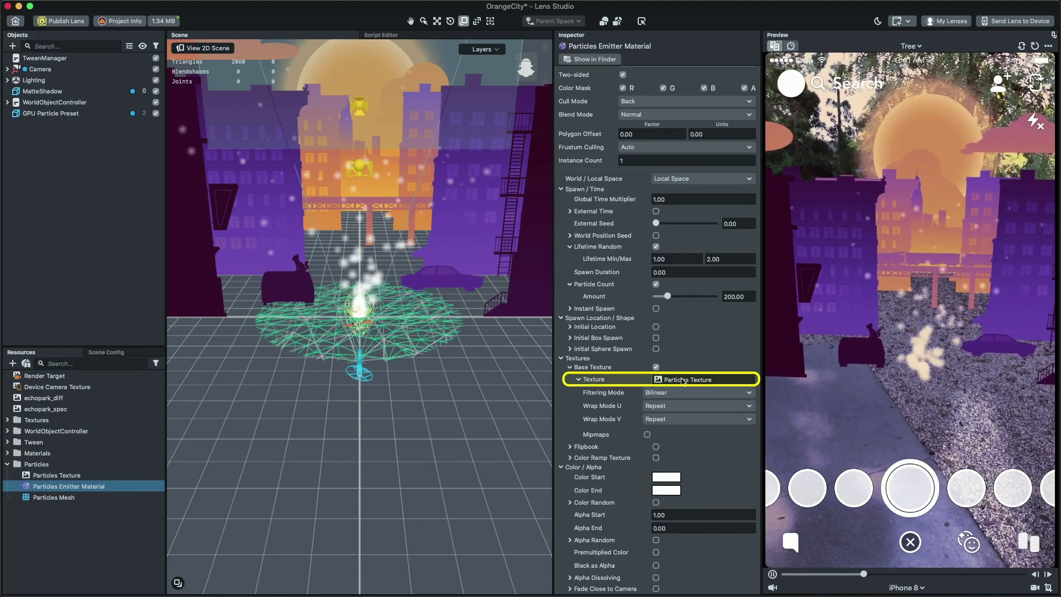
Set the emitter material's base texture to Particle from the Textures folder.
{"action": "left_click", "coordinate": [685, 380]}
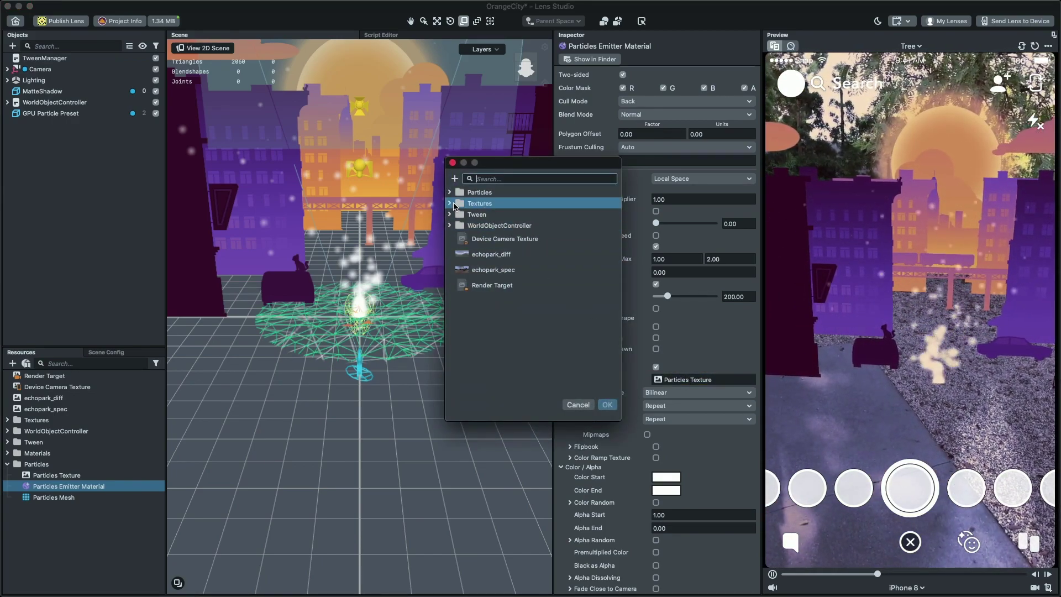
{"action": "left_click", "coordinate": [450, 204]}
{"action": "left_click", "coordinate": [496, 356]}
{"action": "scroll", "coordinate": [516, 274], "scroll_direction": "down", "scroll_amount": 5}
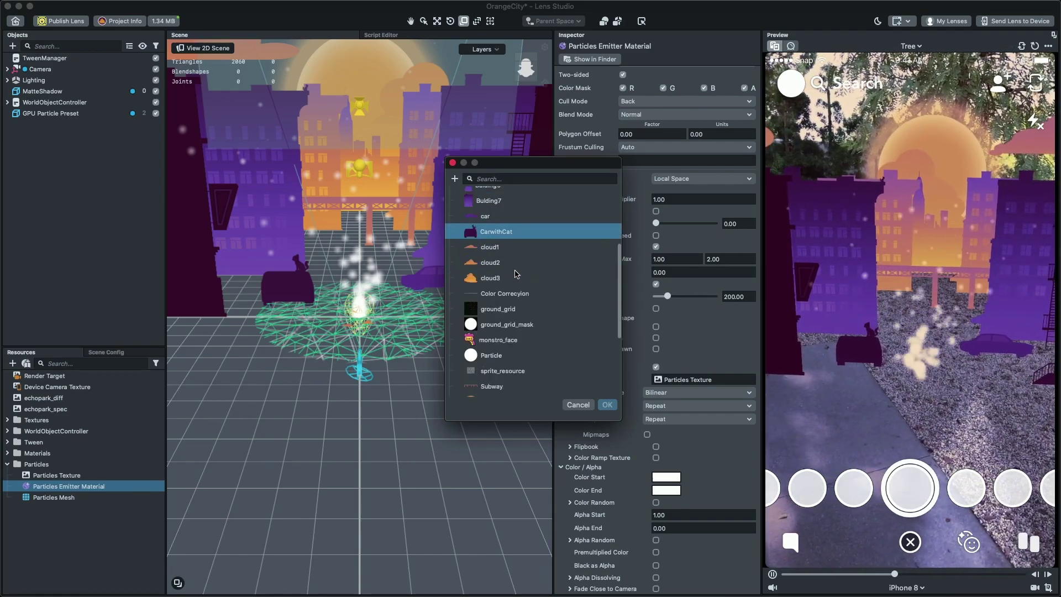
{"action": "left_click", "coordinate": [500, 357]}
{"action": "left_click", "coordinate": [607, 404]}
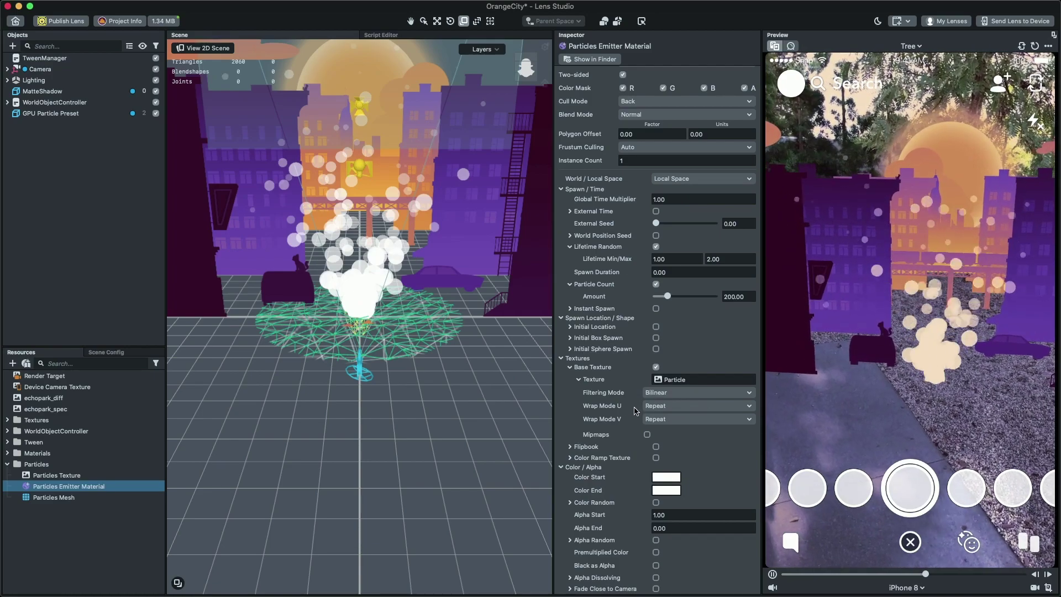
Set the emitter material's Velocity Min X to 10 and its Velocity Max to 15 in X and 8 in Y.
{"action": "scroll", "coordinate": [616, 409], "scroll_direction": "down", "scroll_amount": 10}
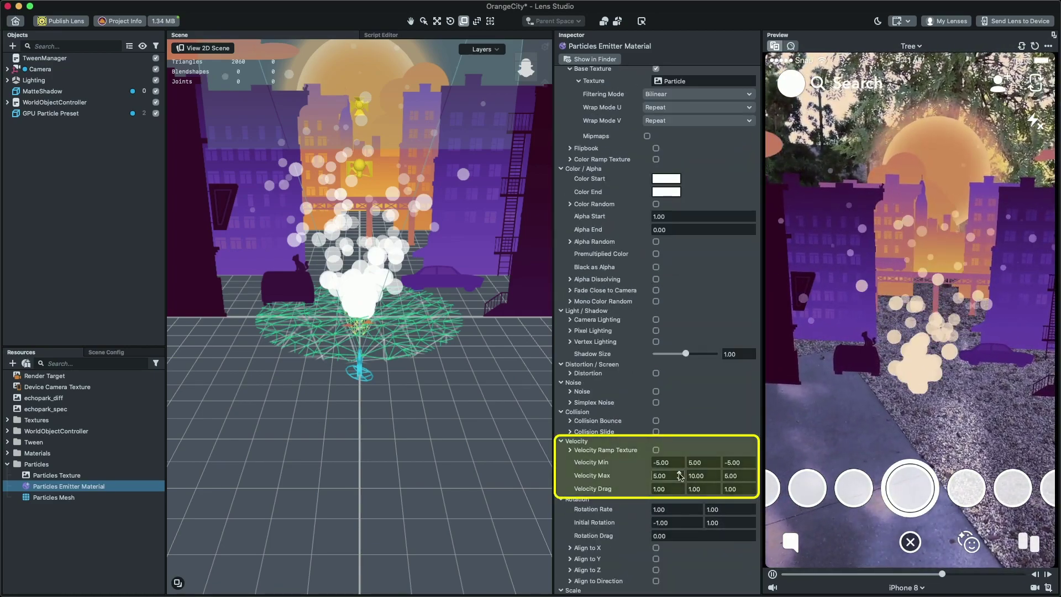
{"action": "left_click_drag", "start_coordinate": [673, 465], "coordinate": [616, 465]}
{"action": "type", "text": "10"}
{"action": "key", "text": "Tab"}
{"action": "key", "text": "Tab"}
{"action": "key", "text": "Tab"}
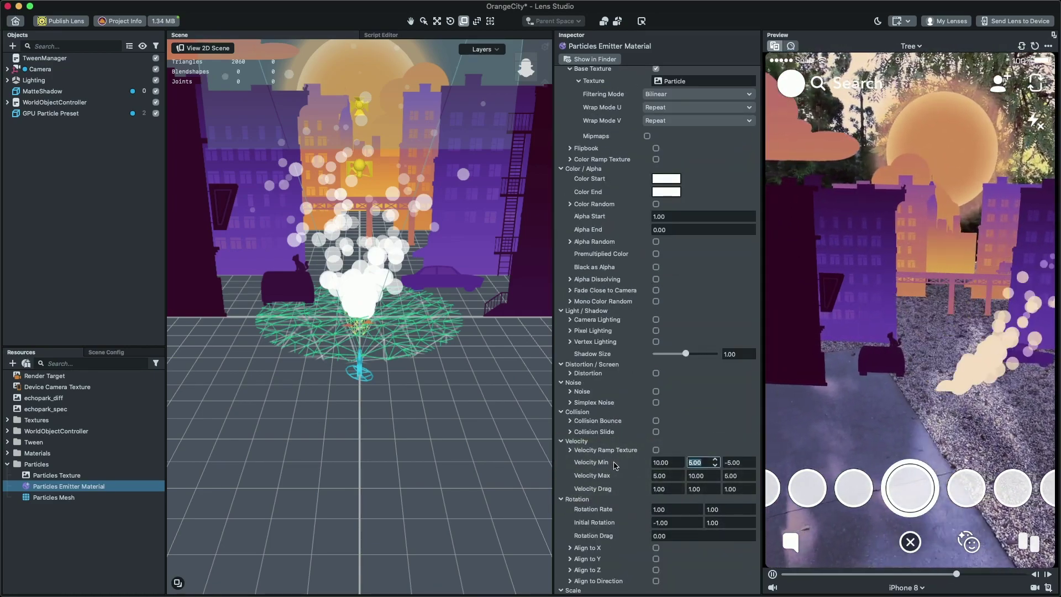
{"action": "type", "text": "15"}
{"action": "key", "text": "Return"}
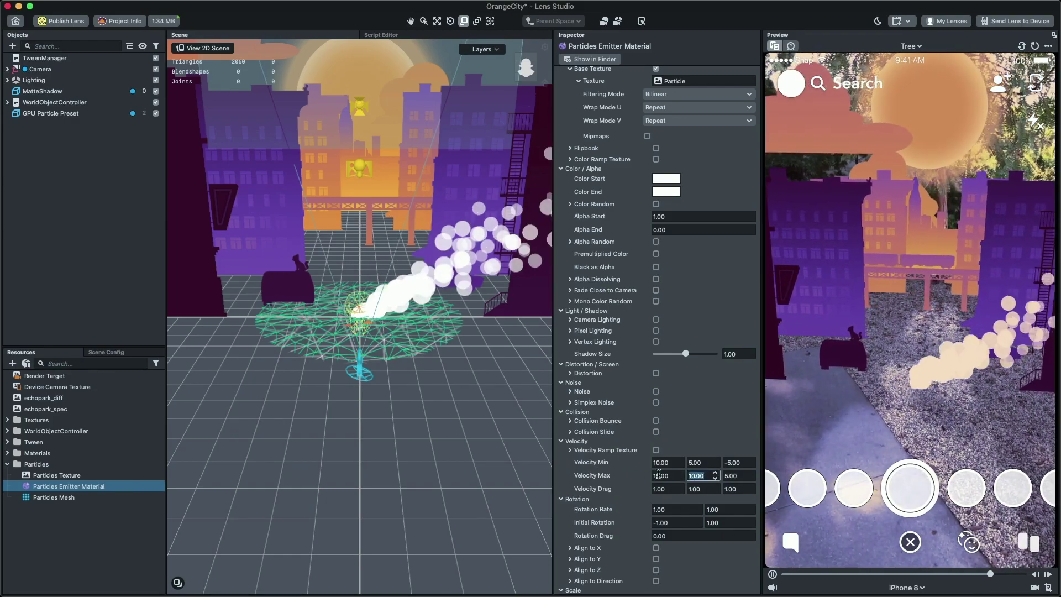
{"action": "type", "text": "8"}
{"action": "key", "text": "Return"}
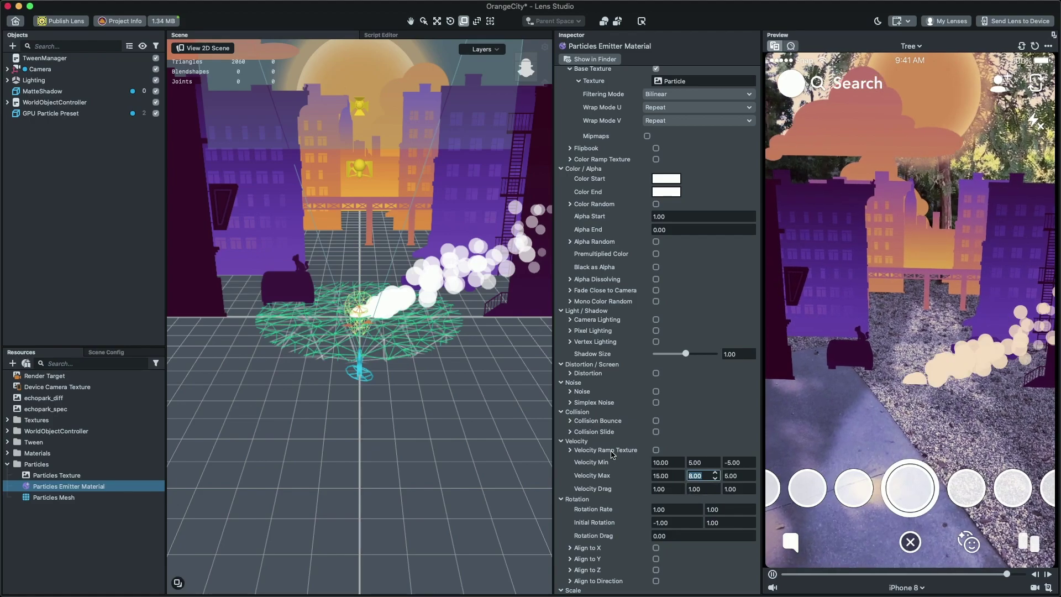
Raise the emitter material's Particle Count amount to 925 and set its Lifetime Min/Max to 0.3 and 0.8.
{"action": "scroll", "coordinate": [611, 454], "scroll_direction": "up", "scroll_amount": 10}
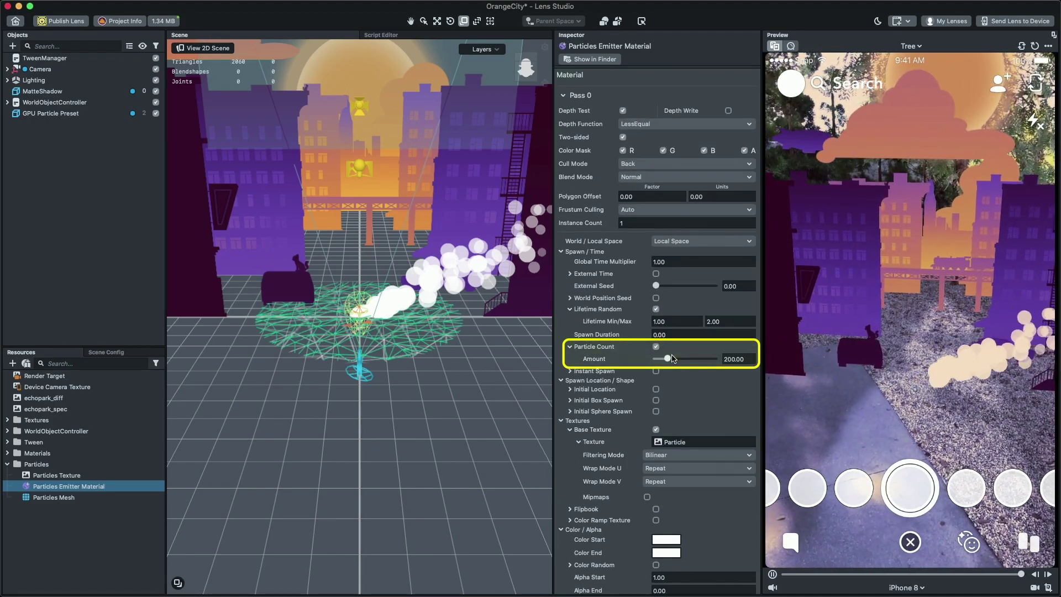
{"action": "left_click_drag", "start_coordinate": [667, 360], "coordinate": [701, 360]}
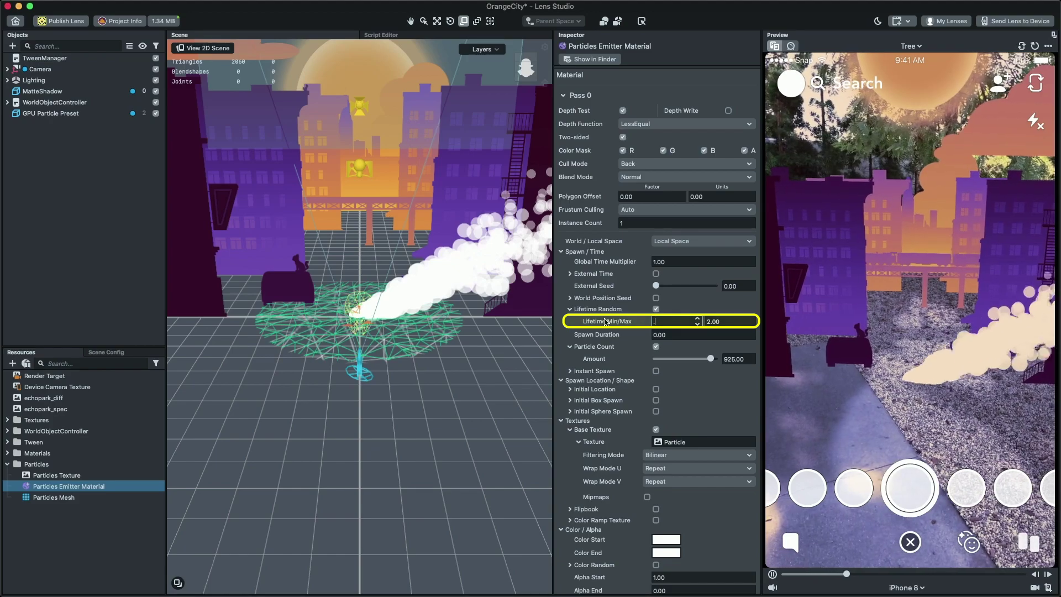
{"action": "key", "text": "Tab"}
{"action": "key", "text": "BackSpace"}
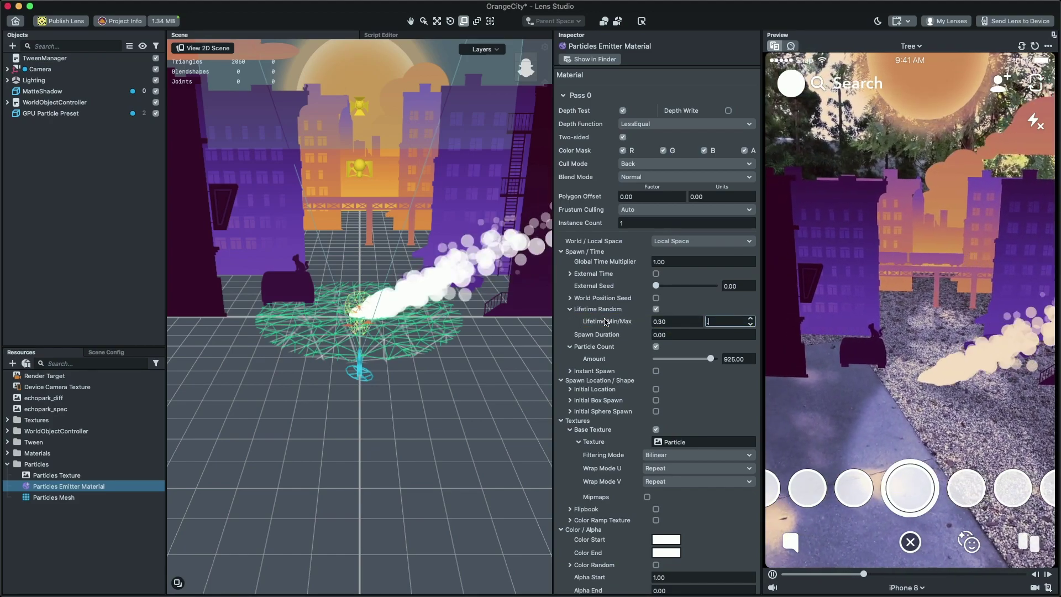
{"action": "key", "text": "Return"}
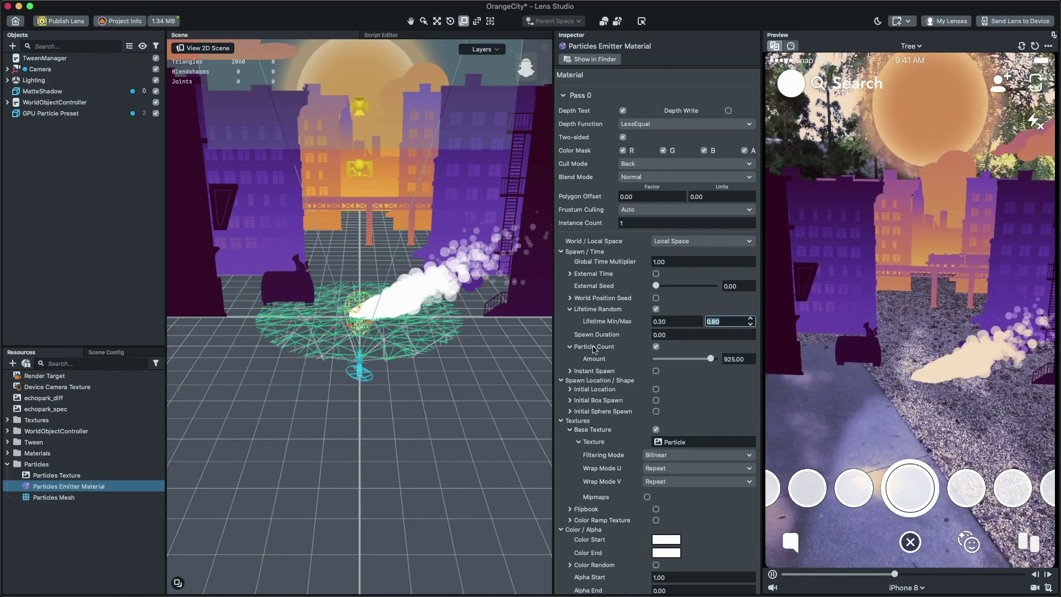
Set the emitter material's Color End to a slightly darkened orange.
{"action": "scroll", "coordinate": [603, 372], "scroll_direction": "down", "scroll_amount": 3}
{"action": "left_click", "coordinate": [665, 454]}
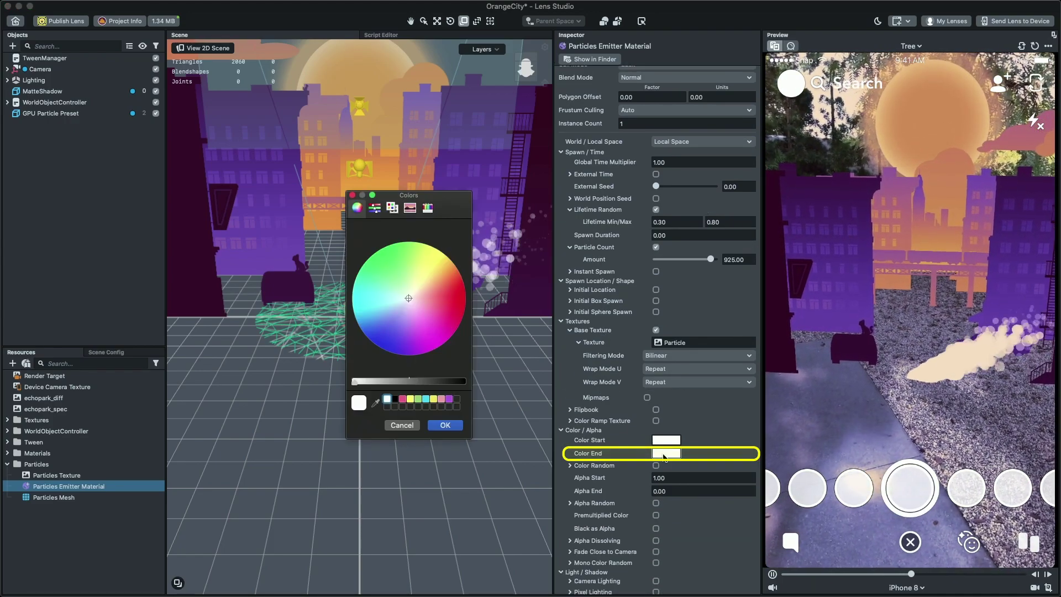
{"action": "left_click_drag", "start_coordinate": [415, 300], "coordinate": [467, 262]}
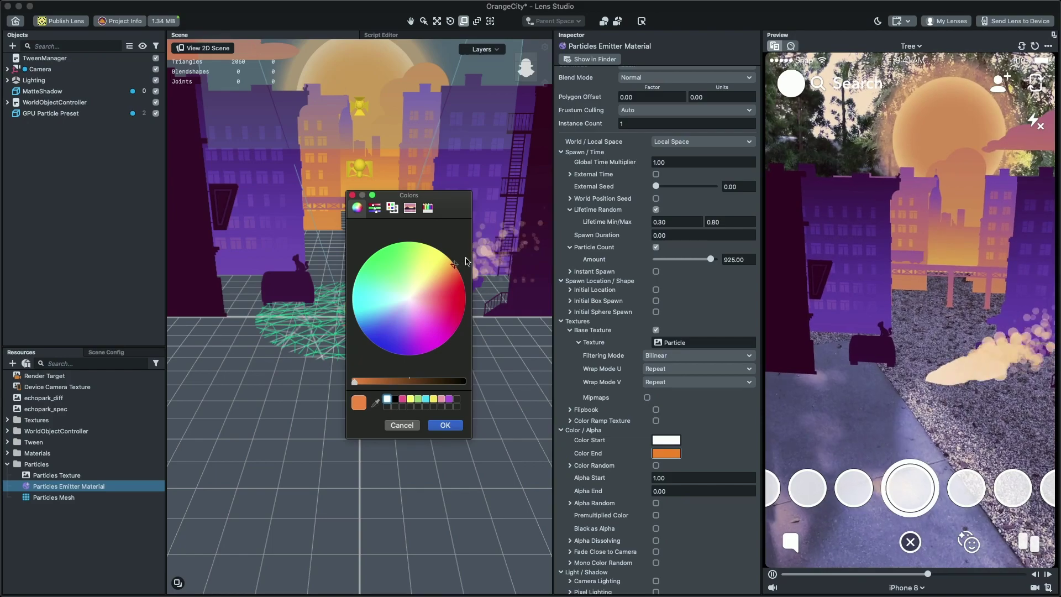
{"action": "left_click", "coordinate": [370, 381]}
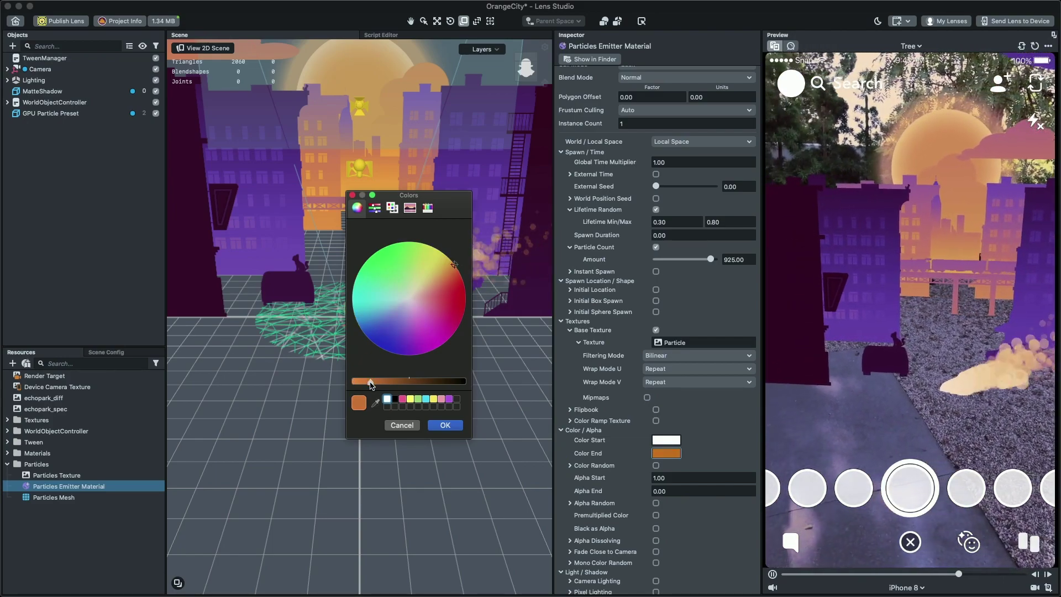
{"action": "left_click", "coordinate": [444, 424]}
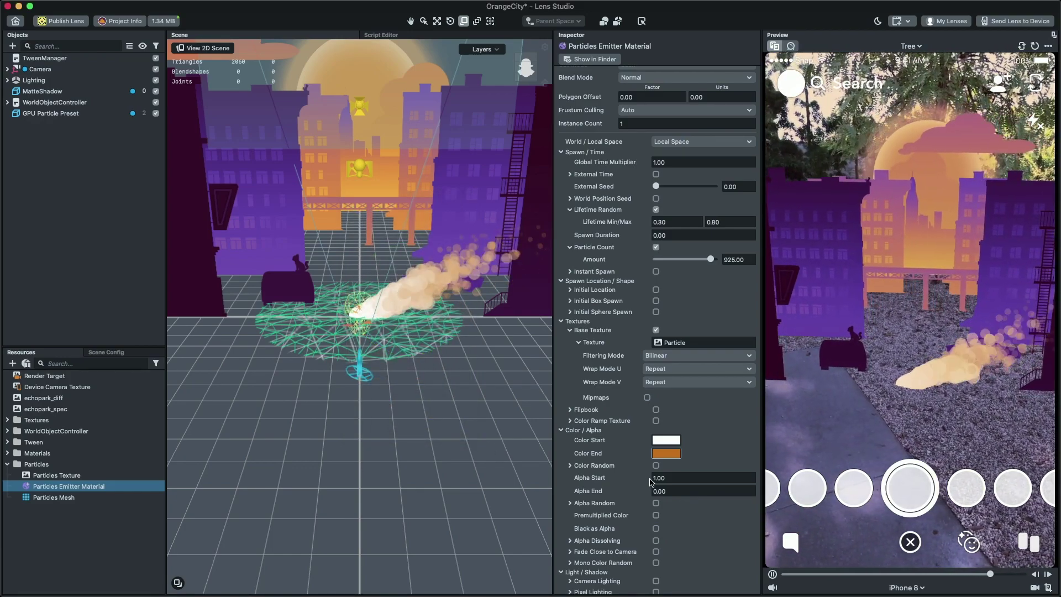
Set Alpha Start to 0.8, Velocity Min to 10 in Y and -10 in Z, and Velocity Max Y to 12.
{"action": "type", "text": "0.8"}
{"action": "left_click", "coordinate": [595, 160]}
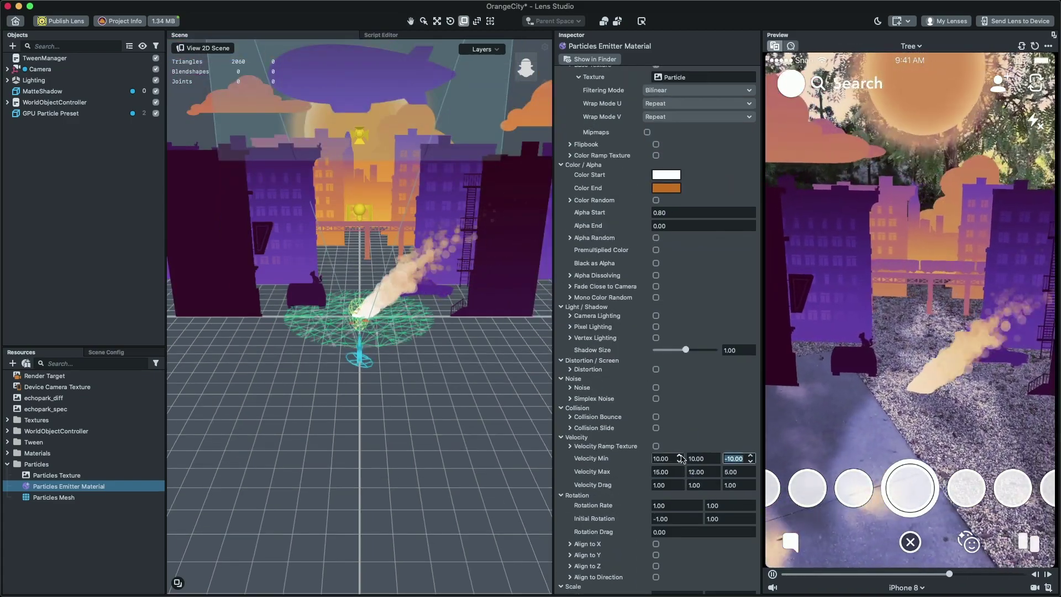
{"action": "left_click_drag", "start_coordinate": [361, 306], "coordinate": [380, 347]}
Parent the GPU Particle Preset to the Train's Image Object inside WorldObjectController.
{"action": "left_click", "coordinate": [8, 103]}
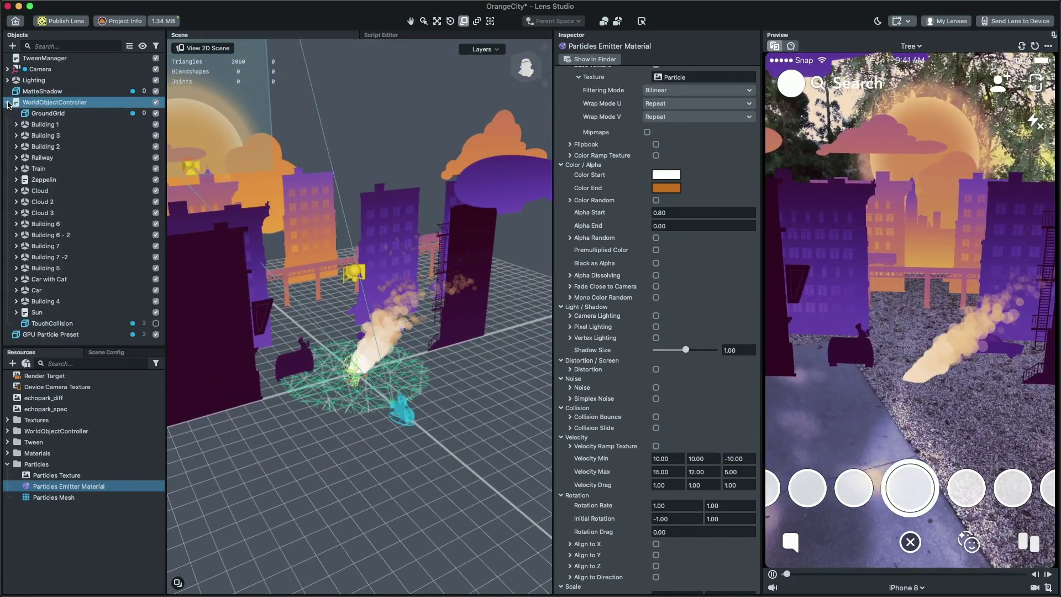
{"action": "scroll", "coordinate": [14, 168], "scroll_direction": "down", "scroll_amount": 1}
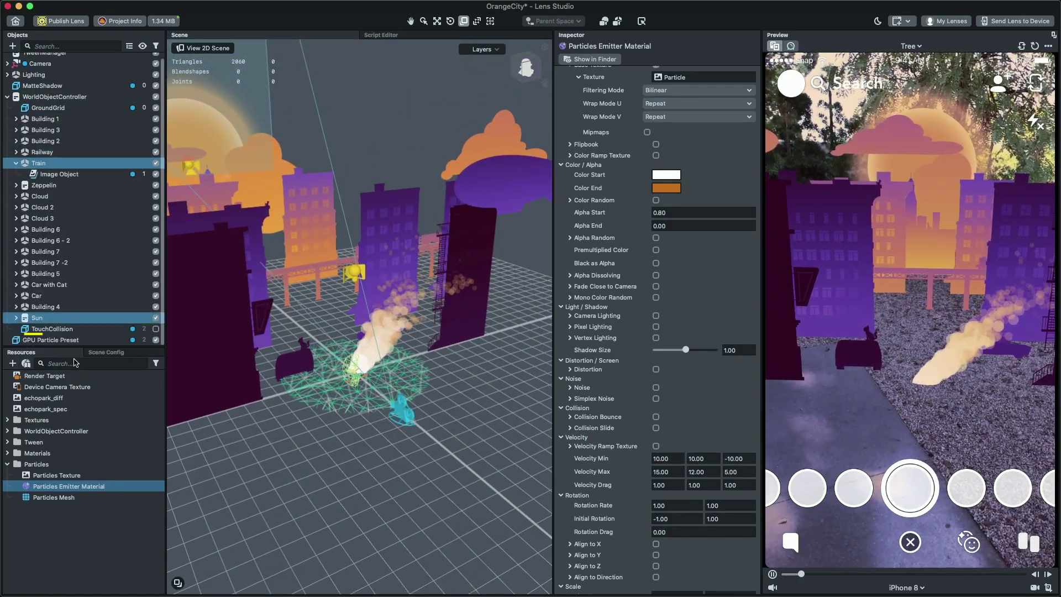
{"action": "left_click_drag", "start_coordinate": [79, 180], "coordinate": [77, 178]}
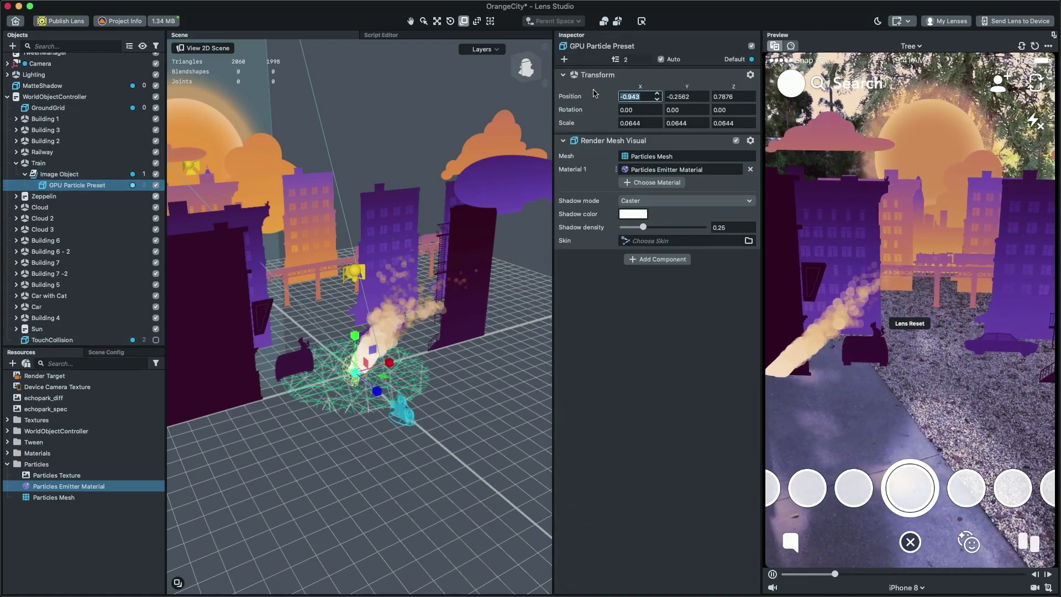
Reset the GPU Particle Preset's position to 0 in X, Y and Z.
{"action": "type", "text": "0"}
{"action": "key", "text": "Tab"}
{"action": "type", "text": "0"}
{"action": "key", "text": "Tab"}
{"action": "type", "text": "0"}
{"action": "key", "text": "Return"}
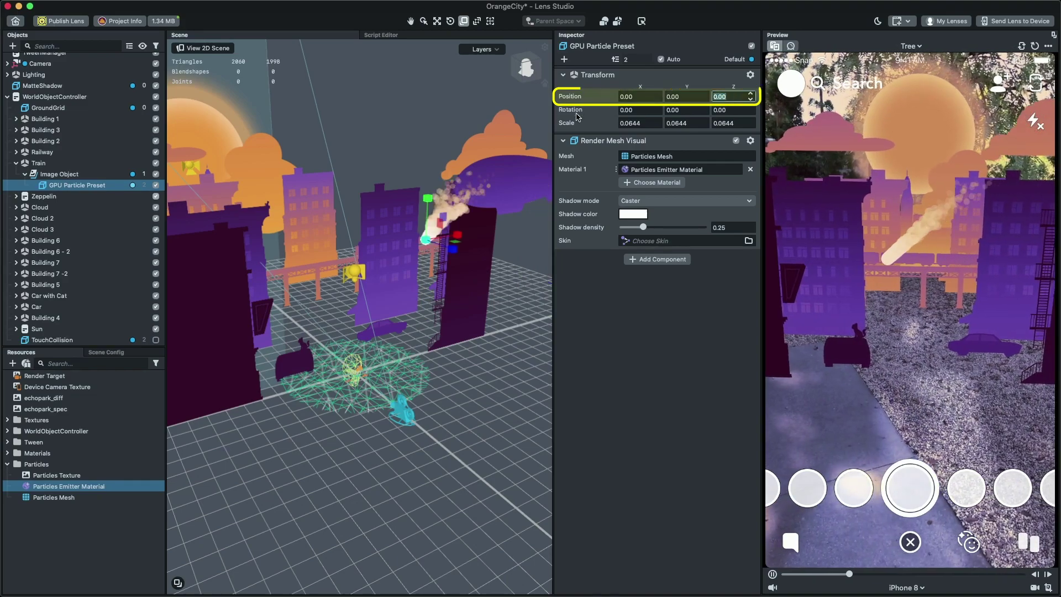
Move the particle object to the train's end at X -0.455, Y 0.0453, and scale it down uniformly to 0.0295.
{"action": "scroll", "coordinate": [411, 342], "scroll_direction": "up", "scroll_amount": 5}
{"action": "mouse_move", "coordinate": [411, 343]}
{"action": "right_mouse_down"}
{"action": "mouse_move", "coordinate": [354, 354]}
{"action": "mouse_move", "coordinate": [411, 381]}
{"action": "mouse_move", "coordinate": [419, 398]}
{"action": "mouse_move", "coordinate": [462, 353]}
{"action": "right_mouse_up"}
{"action": "key", "text": "w"}
{"action": "left_click_drag", "start_coordinate": [469, 335], "coordinate": [365, 461]}
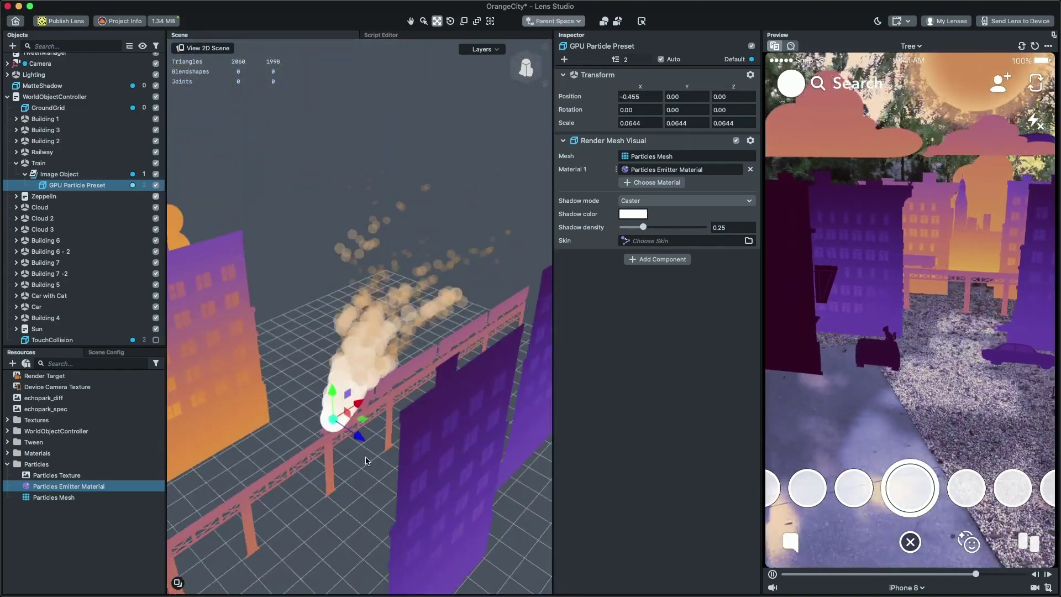
{"action": "left_click_drag", "start_coordinate": [332, 390], "coordinate": [293, 439]}
{"action": "key", "text": "r"}
{"action": "key", "text": "w"}
{"action": "left_click_drag", "start_coordinate": [329, 372], "coordinate": [330, 378]}
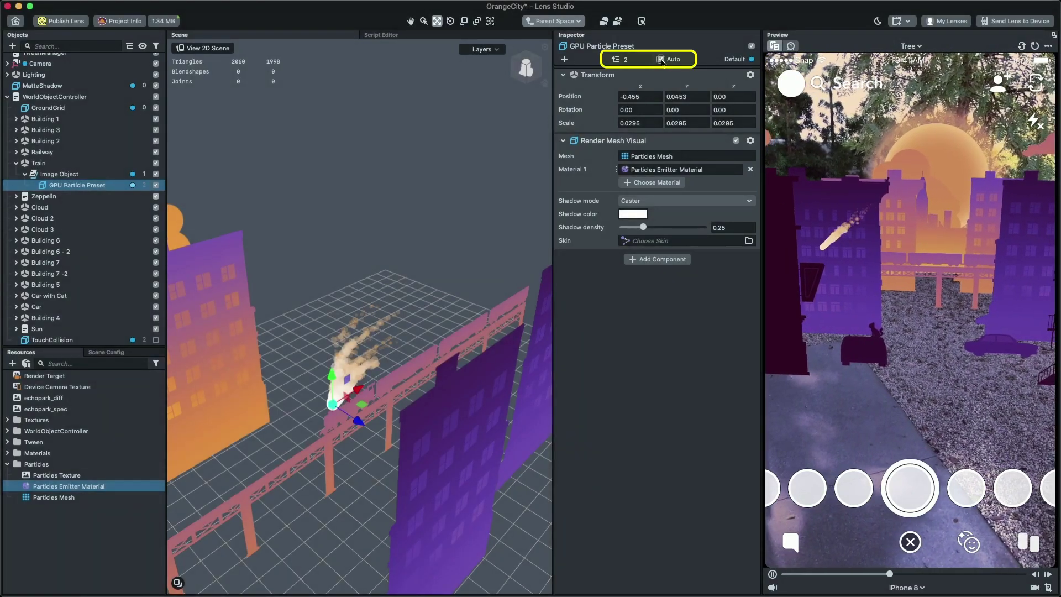
Turn off the particle object's automatic render order, set the order to 1, and shift its X position to about -0.4608.
{"action": "left_click", "coordinate": [661, 59]}
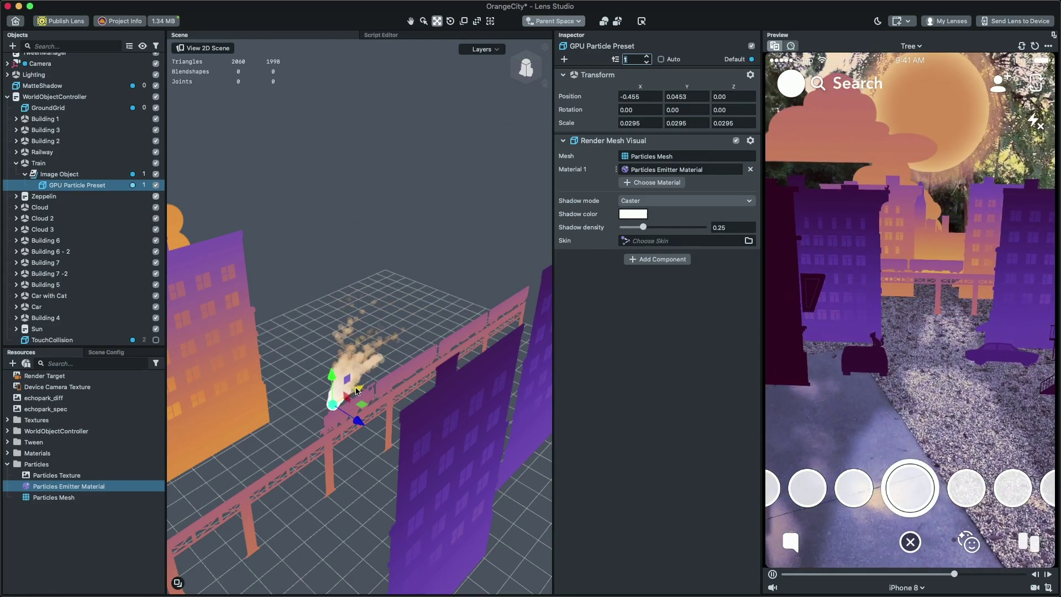
{"action": "left_click_drag", "start_coordinate": [355, 389], "coordinate": [353, 390]}
{"action": "scroll", "coordinate": [388, 422], "scroll_direction": "down", "scroll_amount": 5}
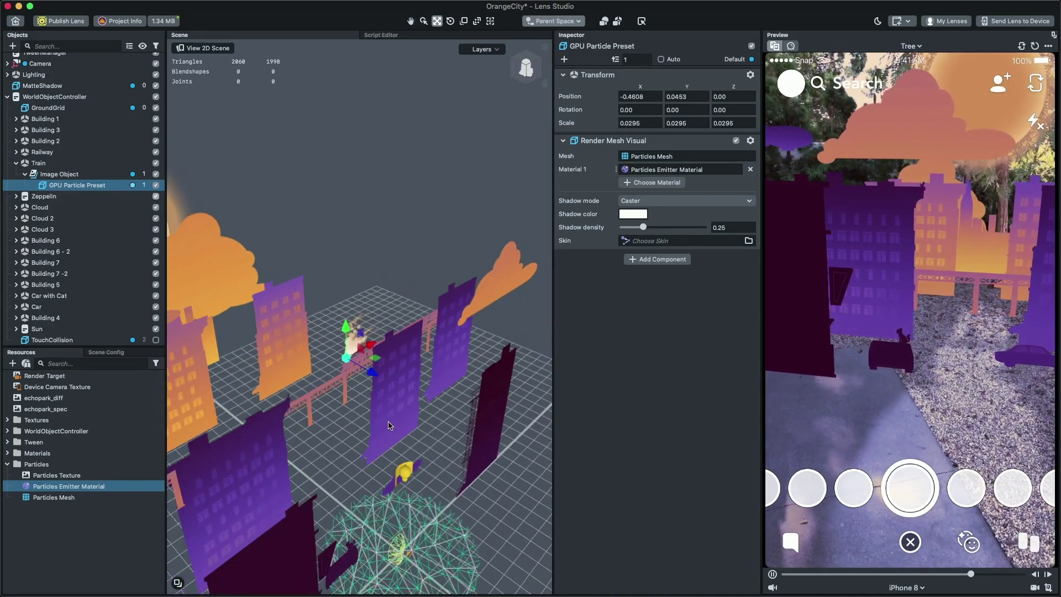
{"action": "left_click_drag", "start_coordinate": [390, 426], "coordinate": [369, 372], "text": "alt"}
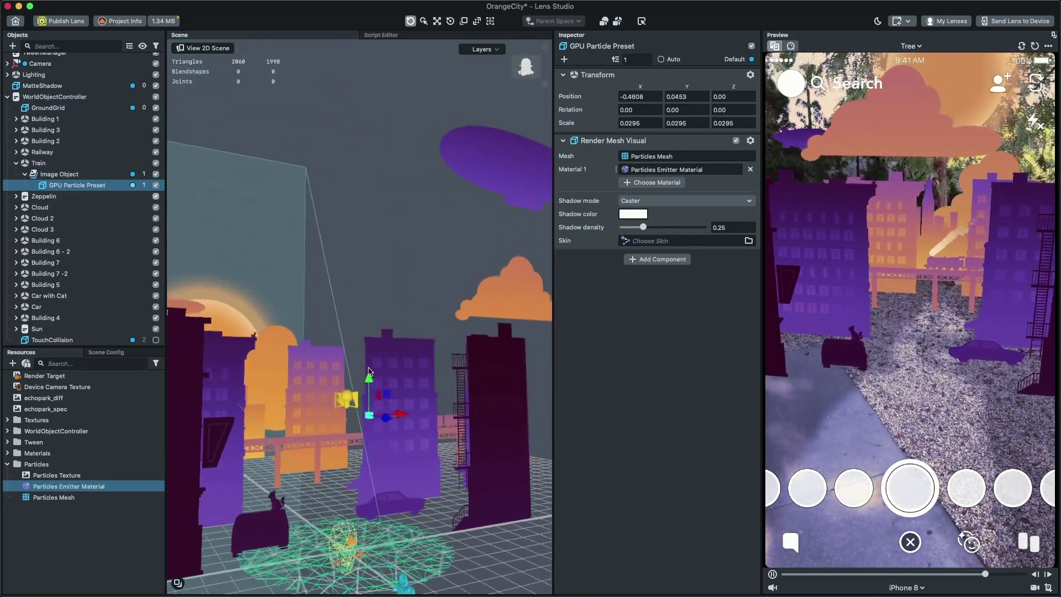